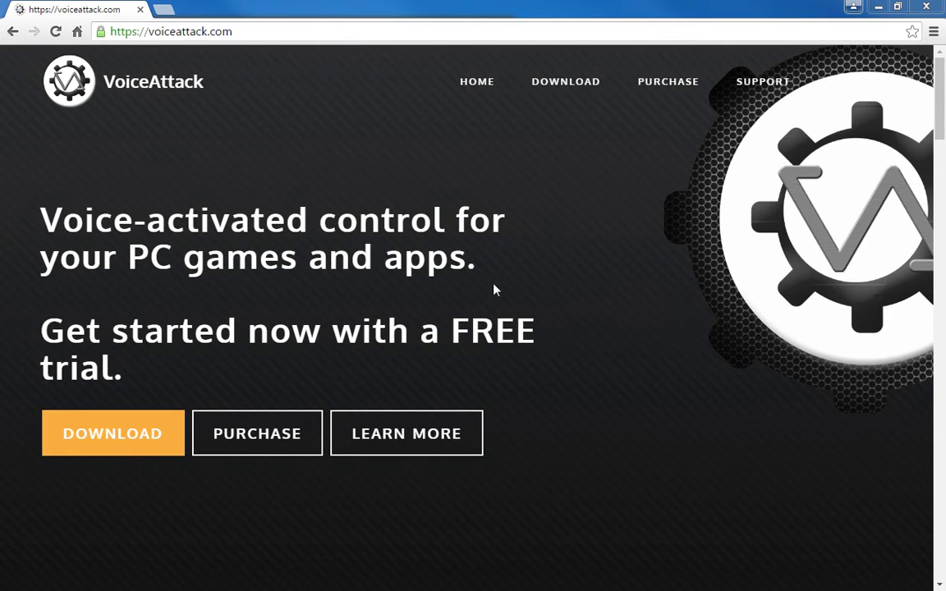
Close Chrome and switch VoiceAttack to compact view and back to full view.
{"action": "left_click", "coordinate": [937, 13]}
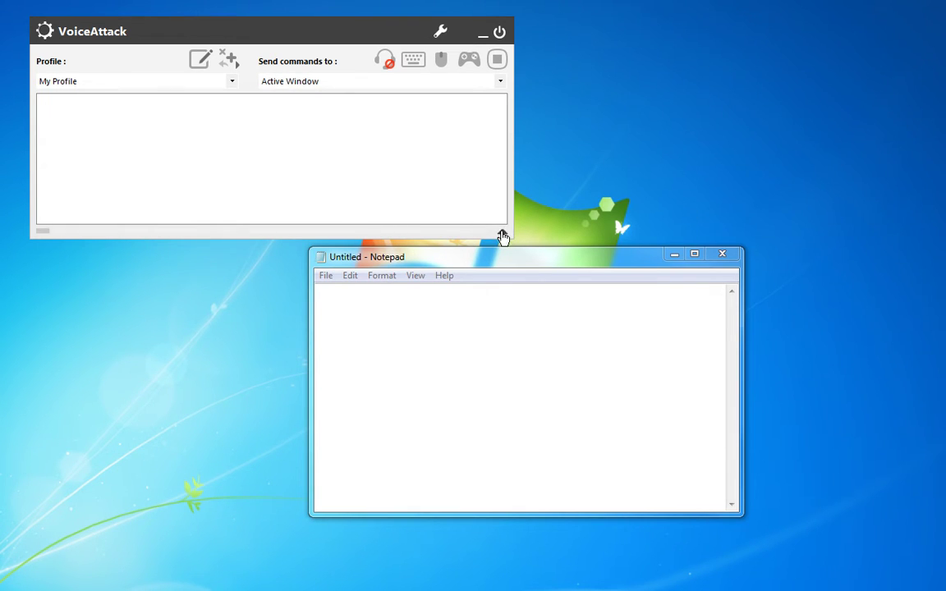
{"action": "left_click", "coordinate": [503, 234]}
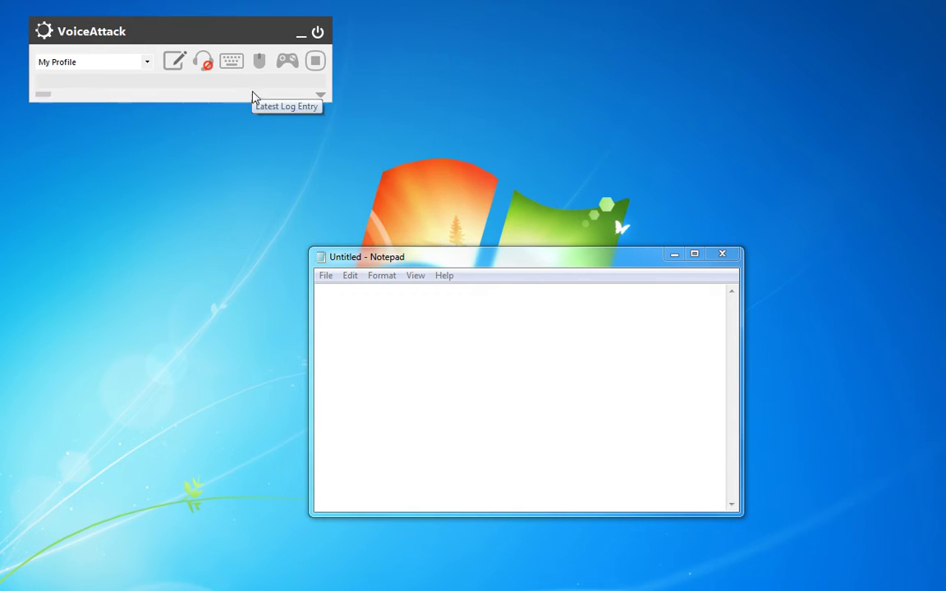
{"action": "left_click", "coordinate": [322, 97]}
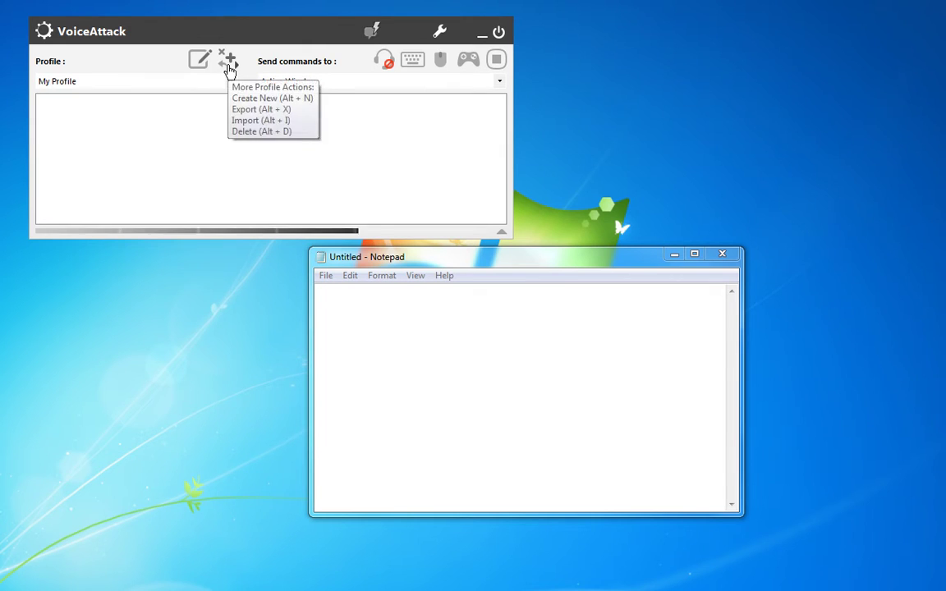
Look through the profile actions menu and Options, then open My Profile for editing.
{"action": "left_click", "coordinate": [231, 69]}
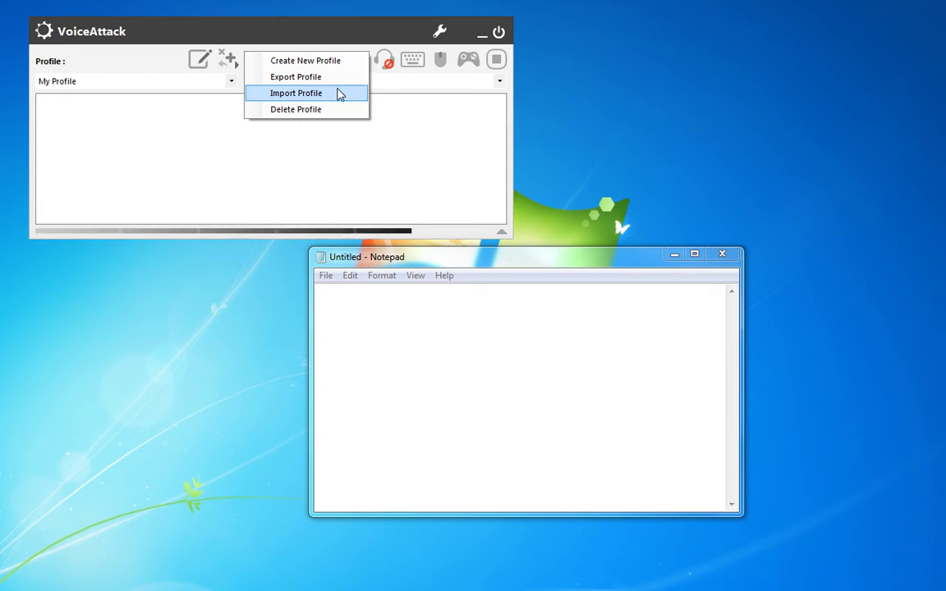
{"action": "left_click", "coordinate": [263, 167]}
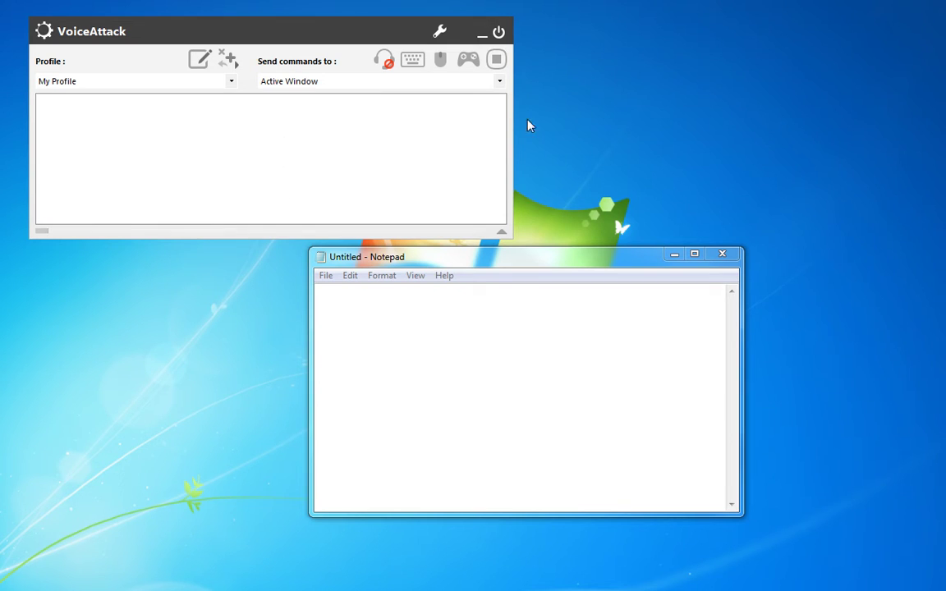
{"action": "left_click", "coordinate": [439, 34]}
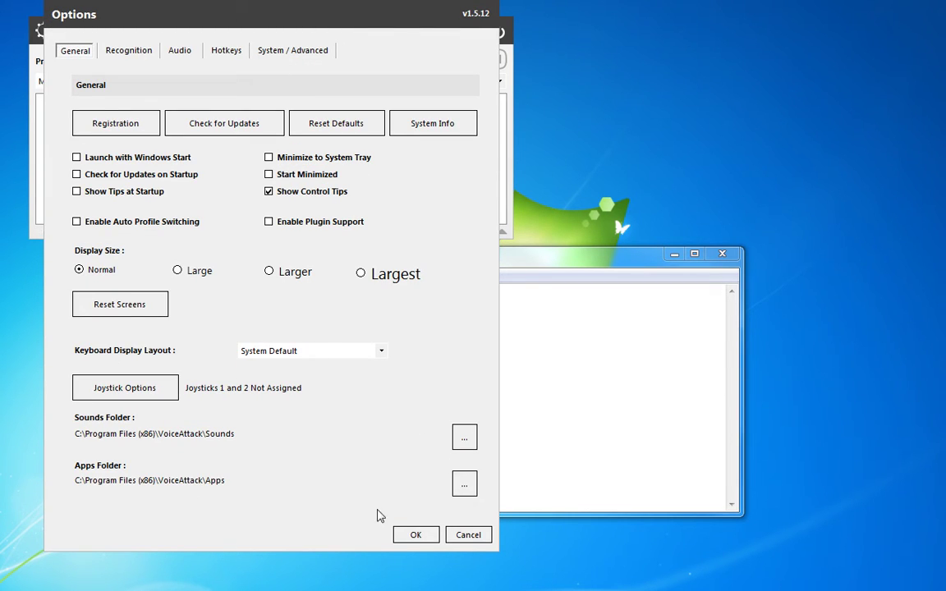
{"action": "left_click", "coordinate": [414, 538]}
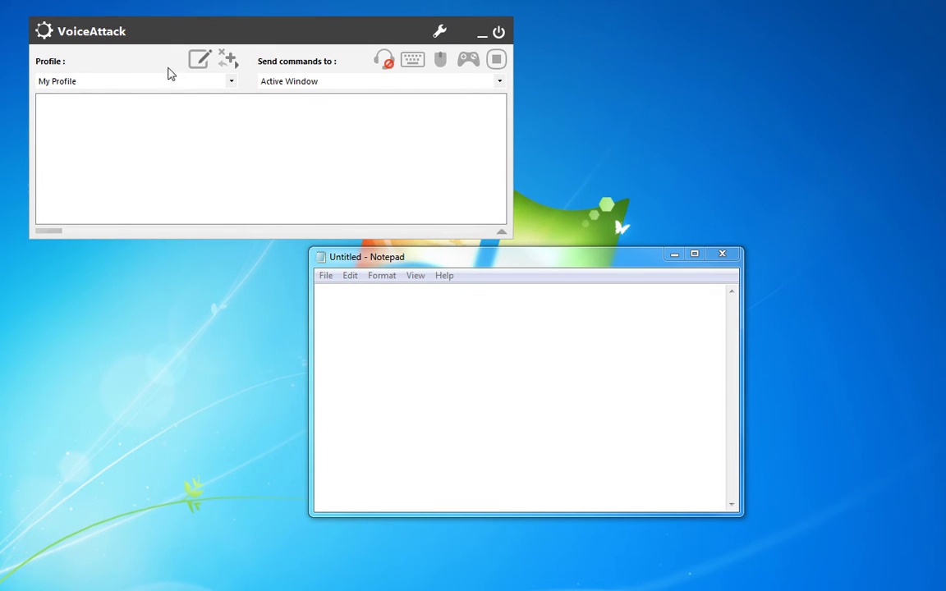
{"action": "left_click", "coordinate": [197, 60]}
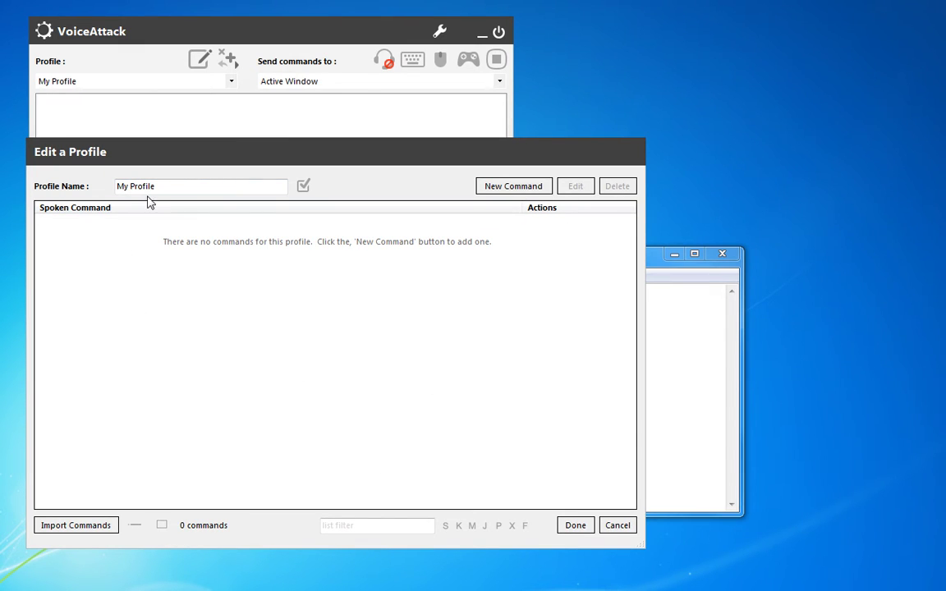
Add a 'walk forward' command whose action presses and releases the W key for 0.03 seconds.
{"action": "left_click", "coordinate": [500, 191]}
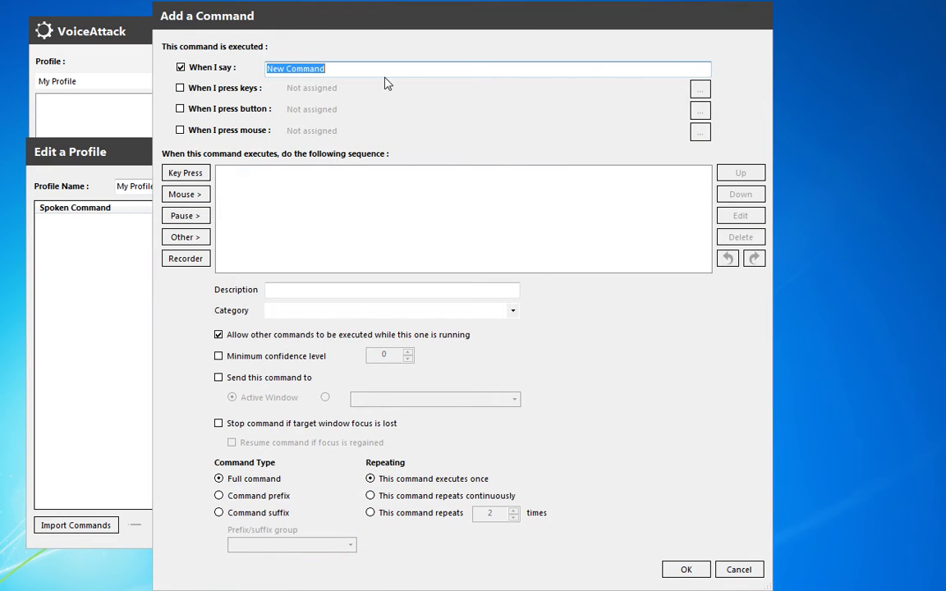
{"action": "type", "text": "walk forward"}
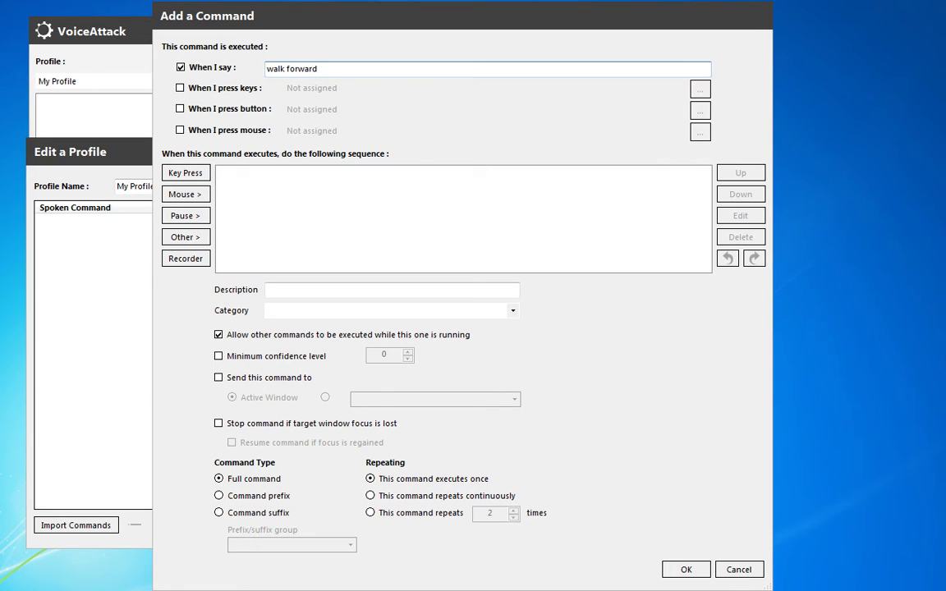
{"action": "left_click_drag", "start_coordinate": [340, 69], "coordinate": [275, 61]}
{"action": "left_click", "coordinate": [351, 66]}
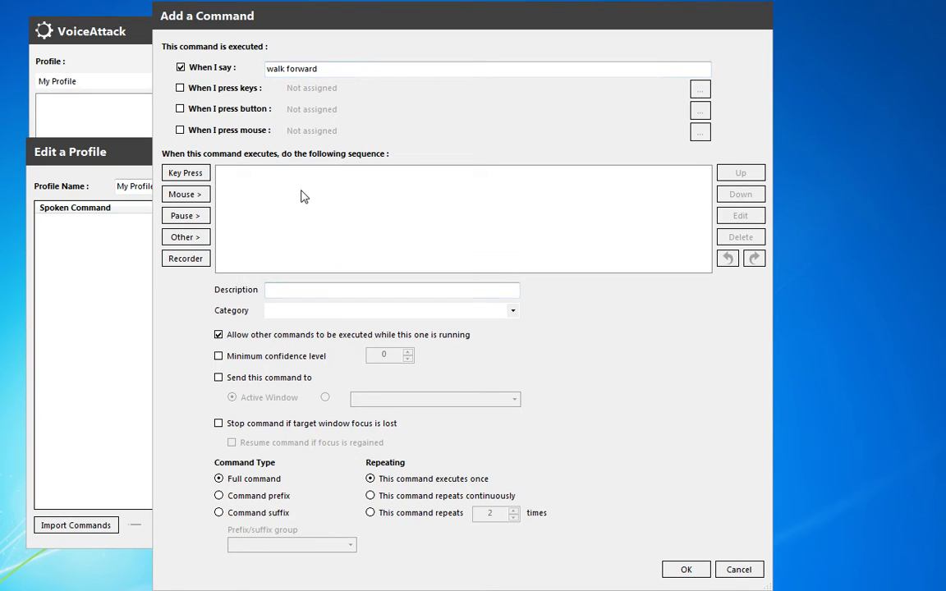
{"action": "left_click", "coordinate": [199, 180]}
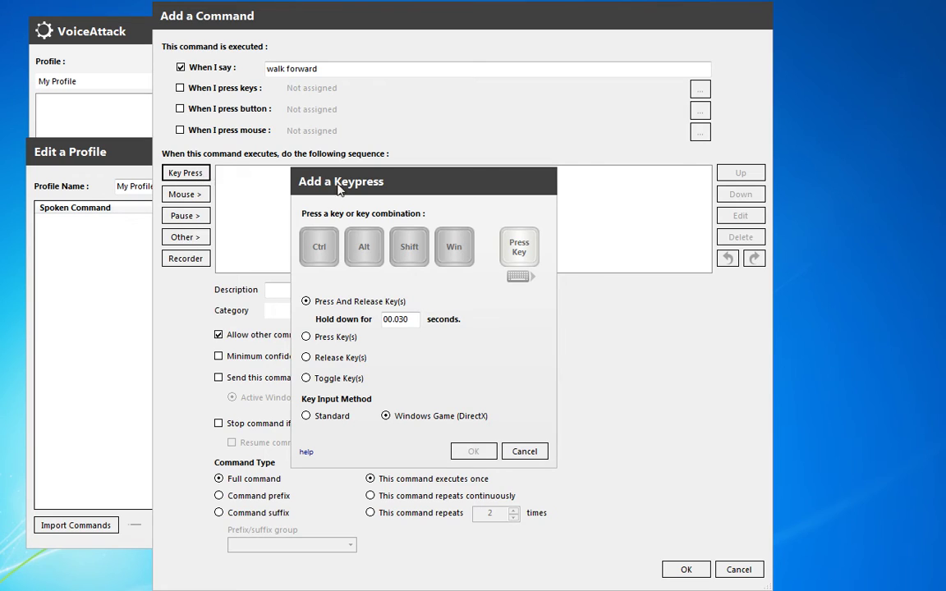
{"action": "key", "text": "w"}
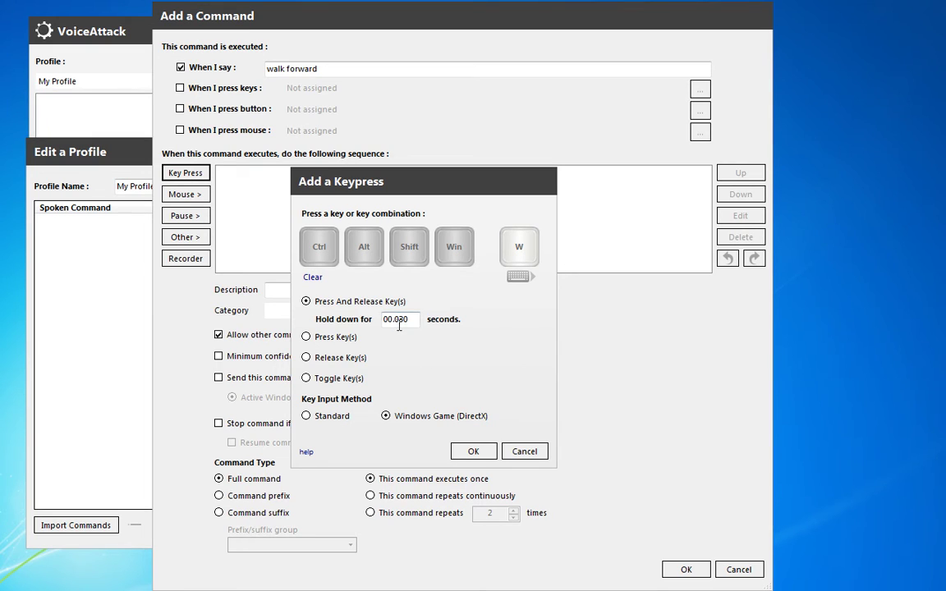
{"action": "left_click", "coordinate": [475, 451]}
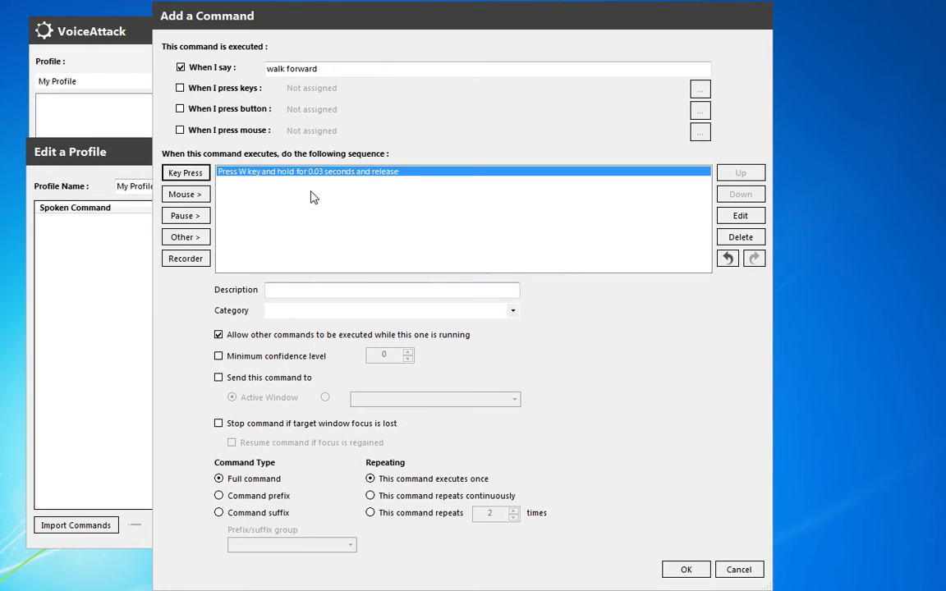
{"action": "left_click", "coordinate": [379, 293]}
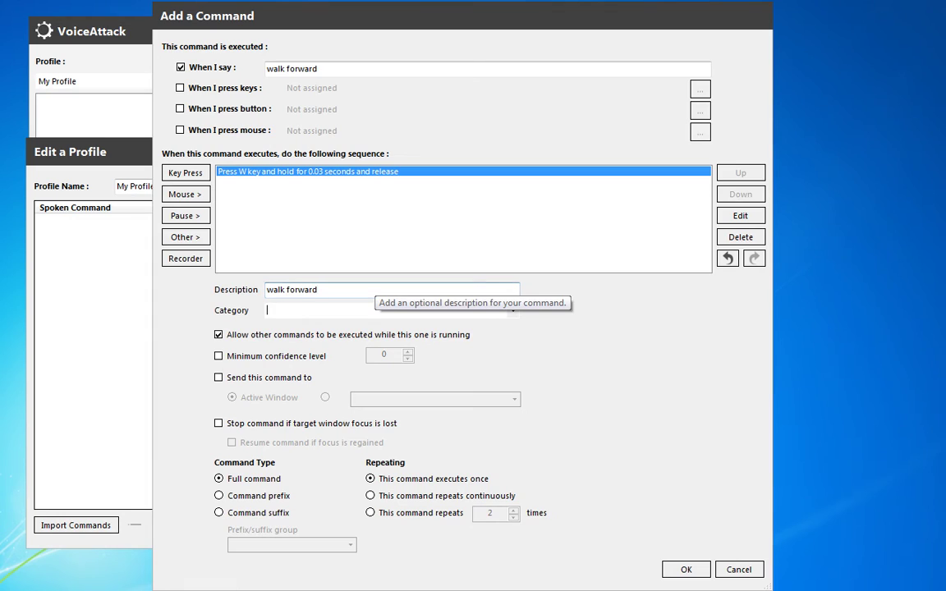
Fill in the command's text fields and look at the mouse and pause action options without adding any.
{"action": "key", "text": "Tab"}
{"action": "type", "text": "on"}
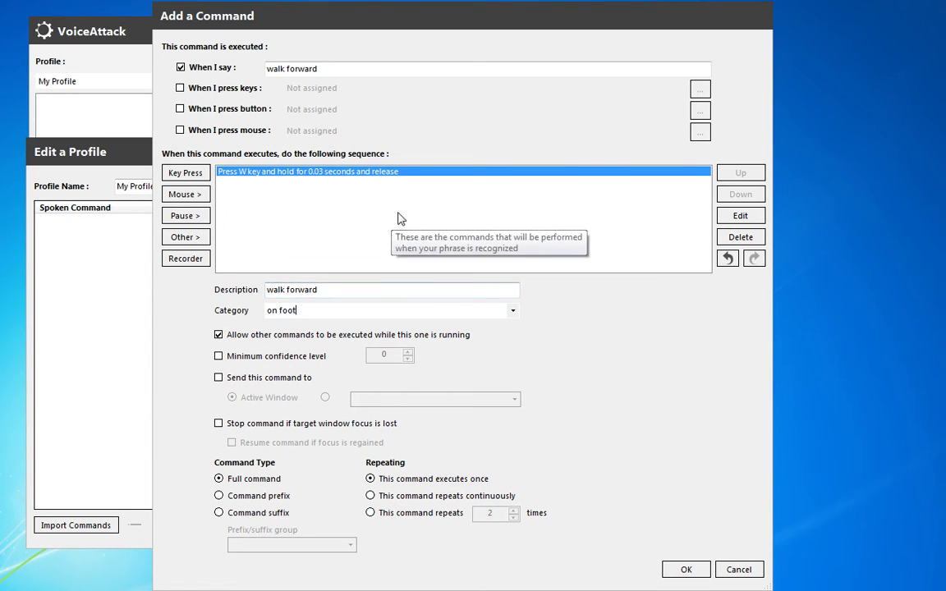
{"action": "left_click", "coordinate": [185, 194]}
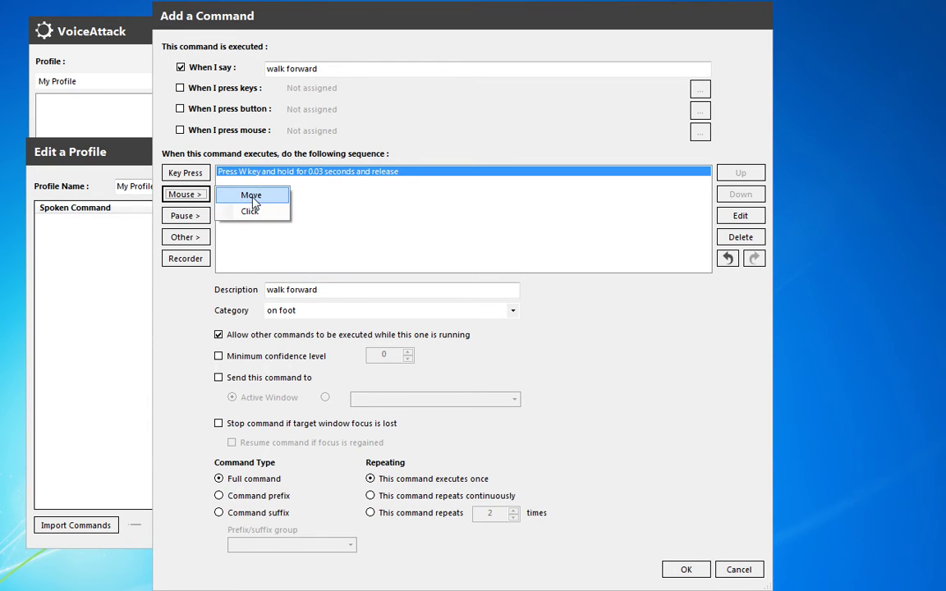
{"action": "left_click", "coordinate": [341, 195]}
{"action": "left_click", "coordinate": [185, 215]}
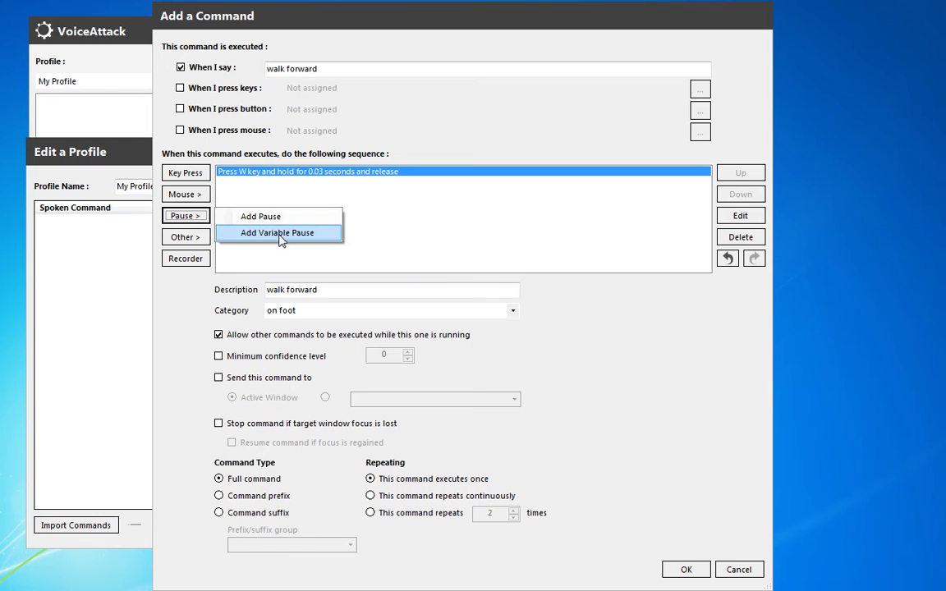
{"action": "left_click", "coordinate": [284, 197]}
Cancel the fixed and variable pause dialogs, then show the Other > VoiceAttack Action submenu.
{"action": "left_click", "coordinate": [184, 215]}
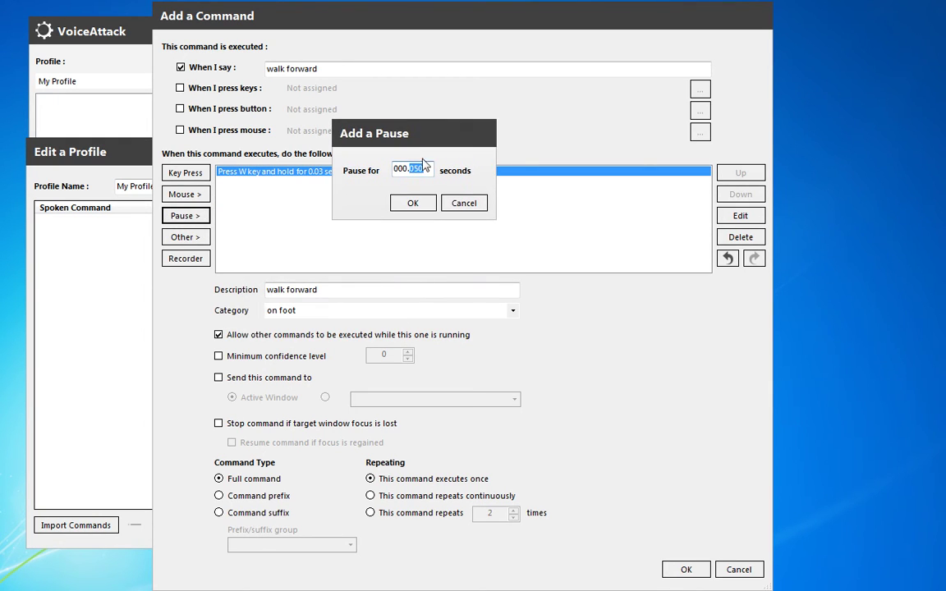
{"action": "left_click", "coordinate": [404, 168]}
{"action": "left_click", "coordinate": [476, 205]}
{"action": "left_click", "coordinate": [186, 215]}
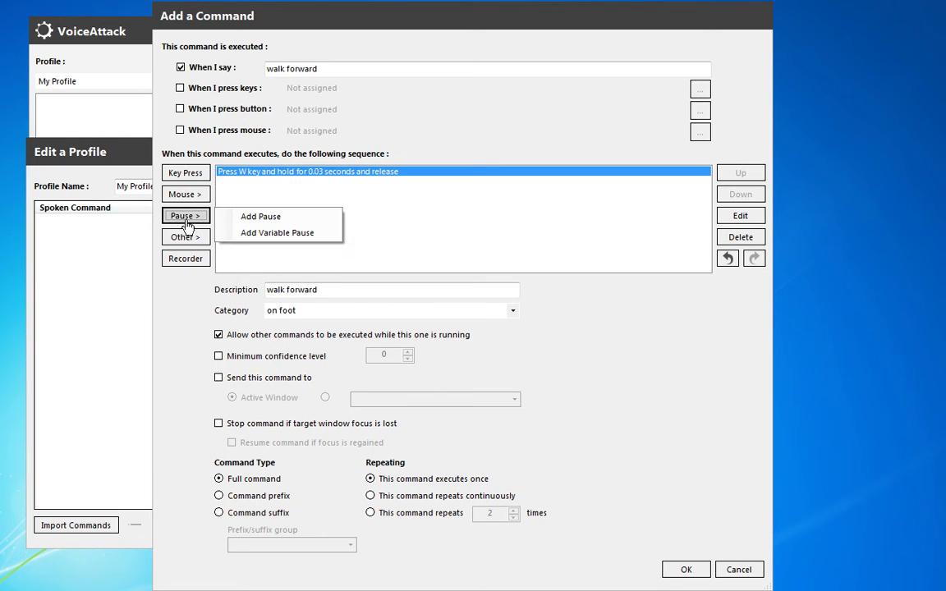
{"action": "left_click", "coordinate": [263, 233]}
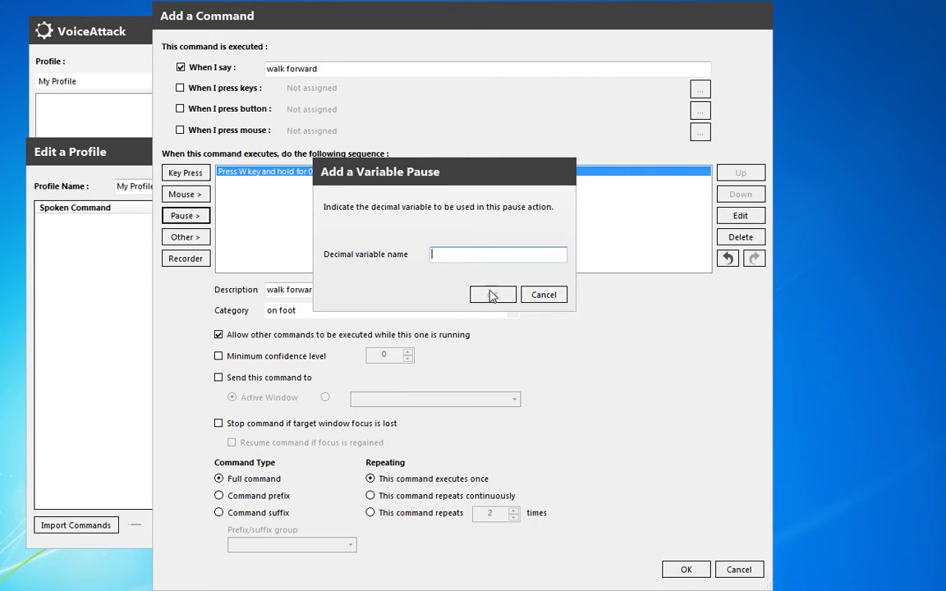
{"action": "left_click", "coordinate": [544, 297]}
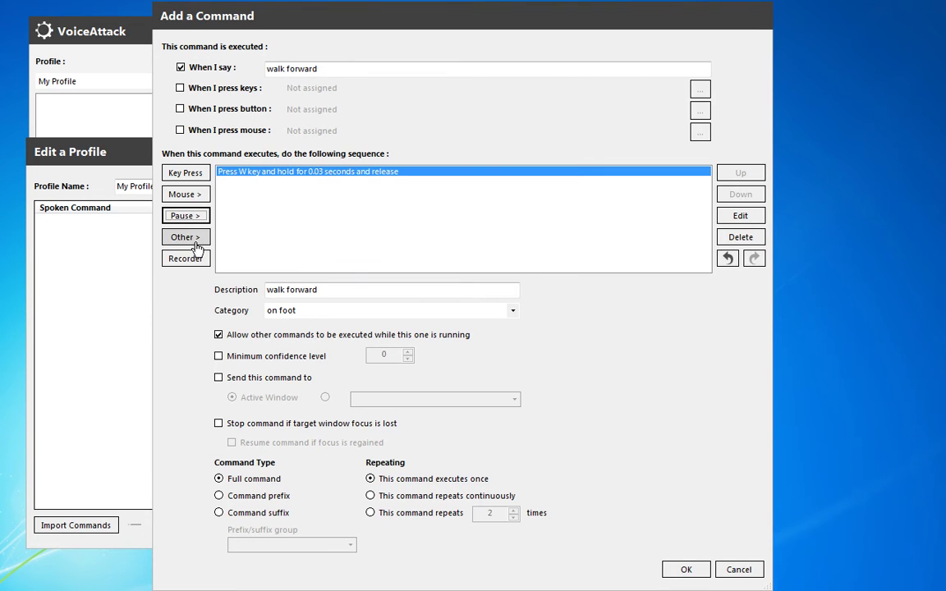
{"action": "left_click", "coordinate": [192, 238]}
{"action": "mouse_move", "coordinate": [310, 239]}
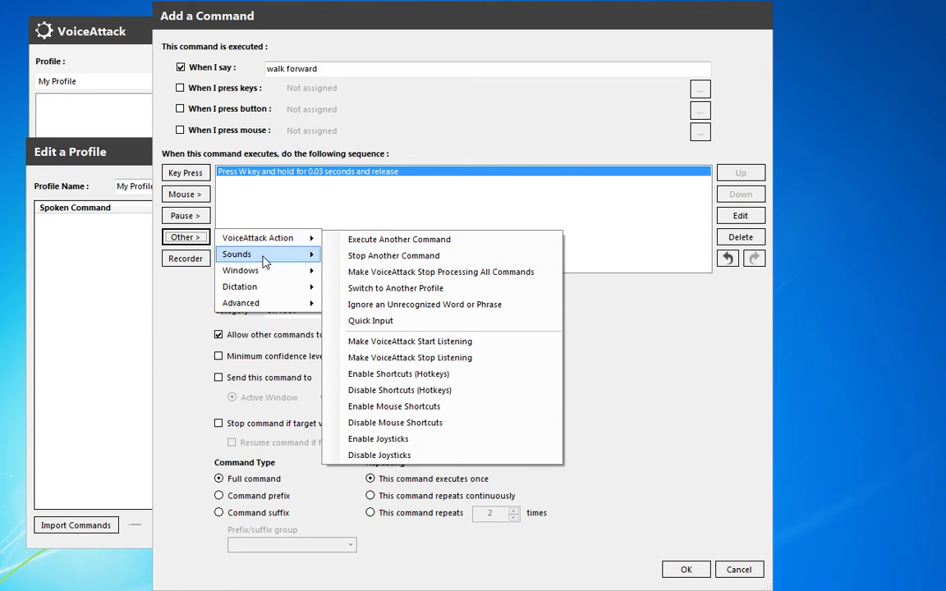
View the Sounds and Windows submenus under Other >, ending on the Windows actions.
{"action": "mouse_move", "coordinate": [264, 262]}
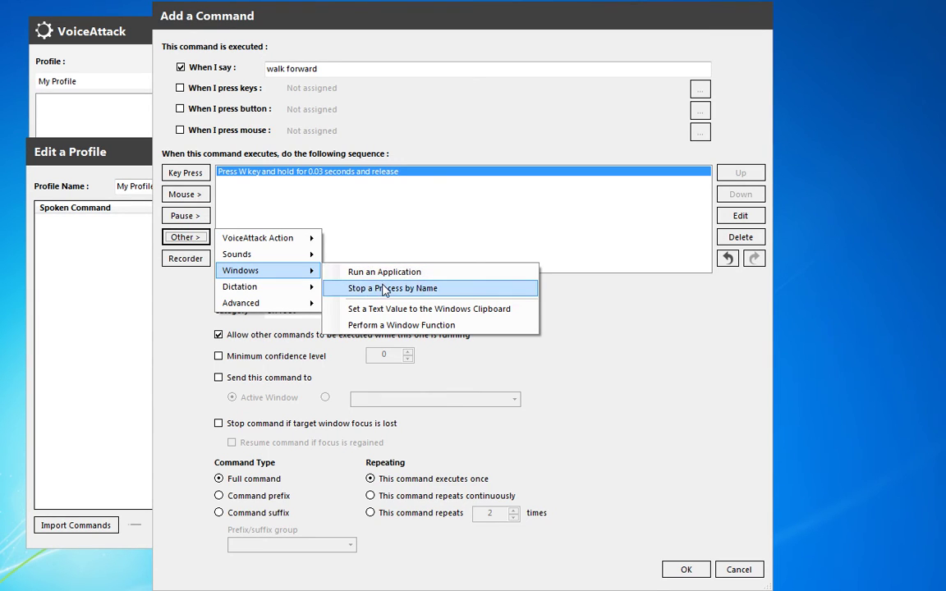
View the Dictation and Advanced submenus, then close the Other > menu without adding anything.
{"action": "mouse_move", "coordinate": [275, 296]}
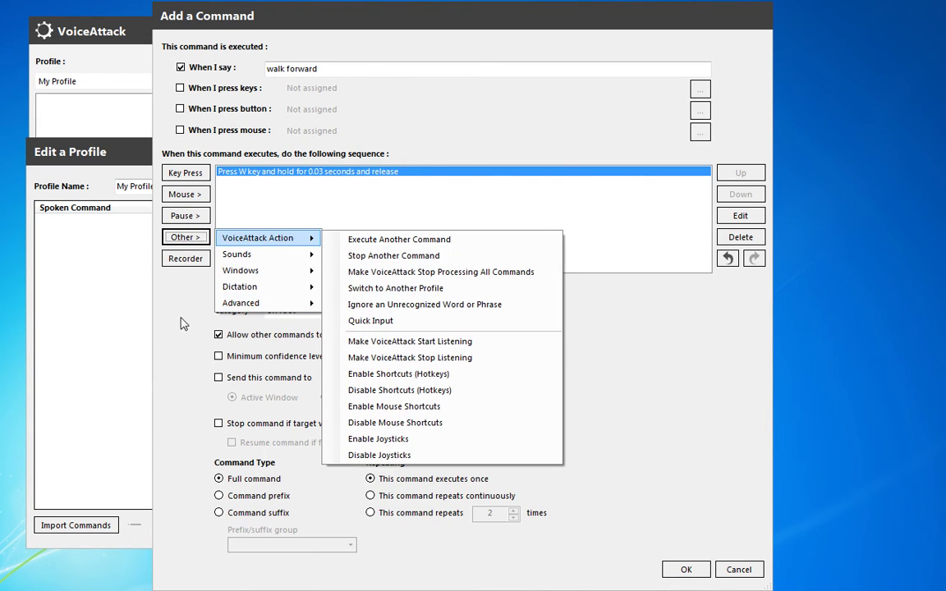
{"action": "left_click", "coordinate": [179, 240]}
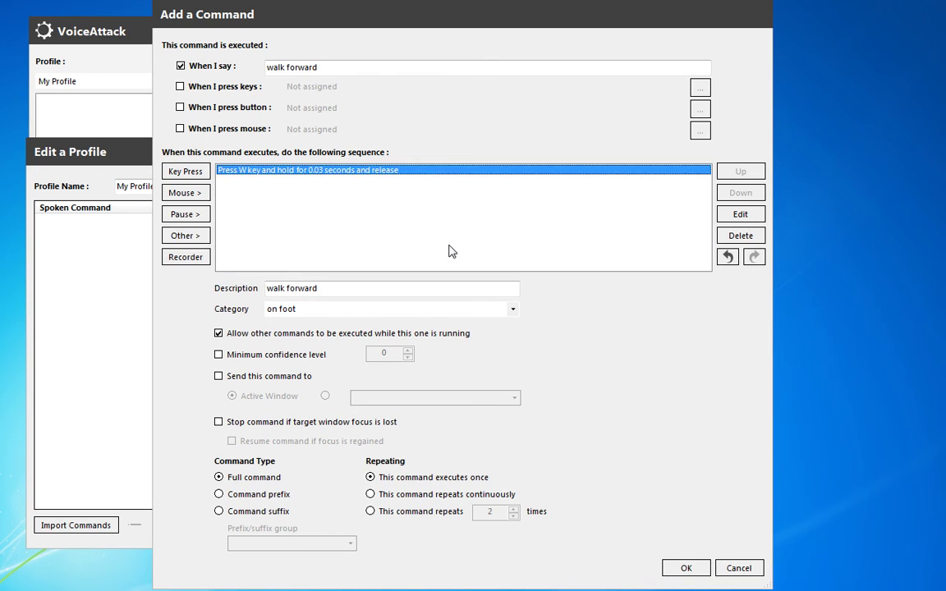
Save the walk forward command and close the Edit a Profile dialog.
{"action": "left_click", "coordinate": [348, 65]}
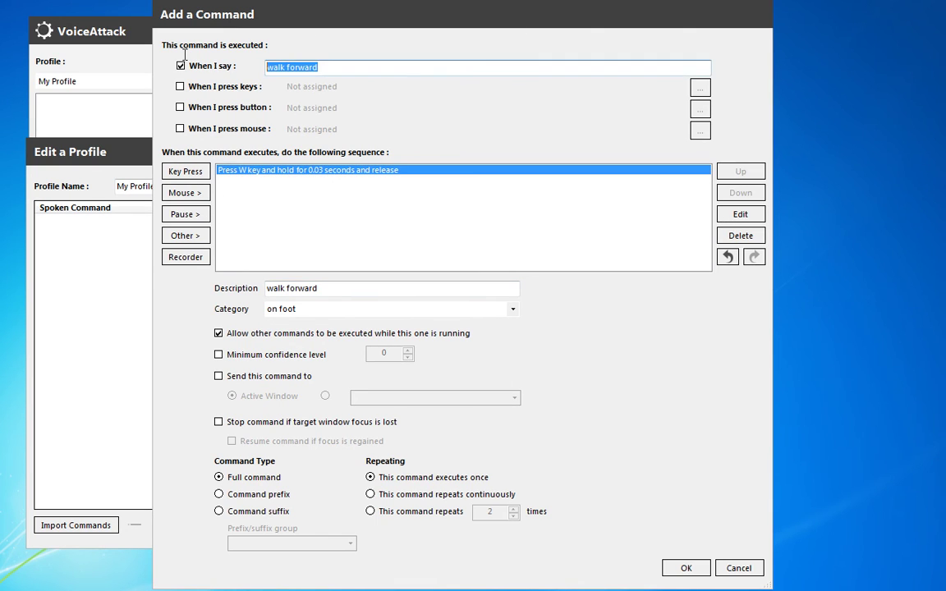
{"action": "left_click", "coordinate": [398, 172]}
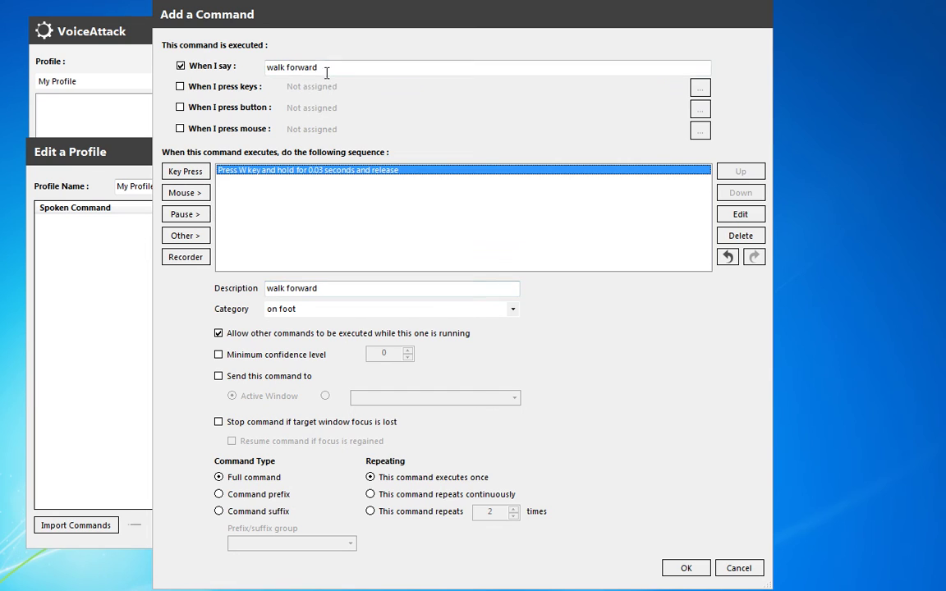
{"action": "left_click", "coordinate": [685, 569]}
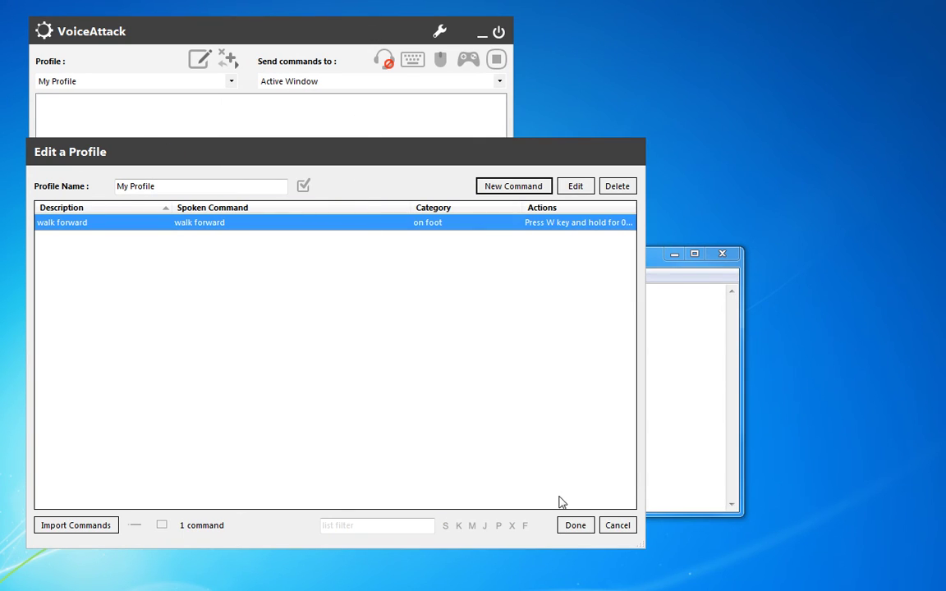
{"action": "left_click", "coordinate": [573, 527]}
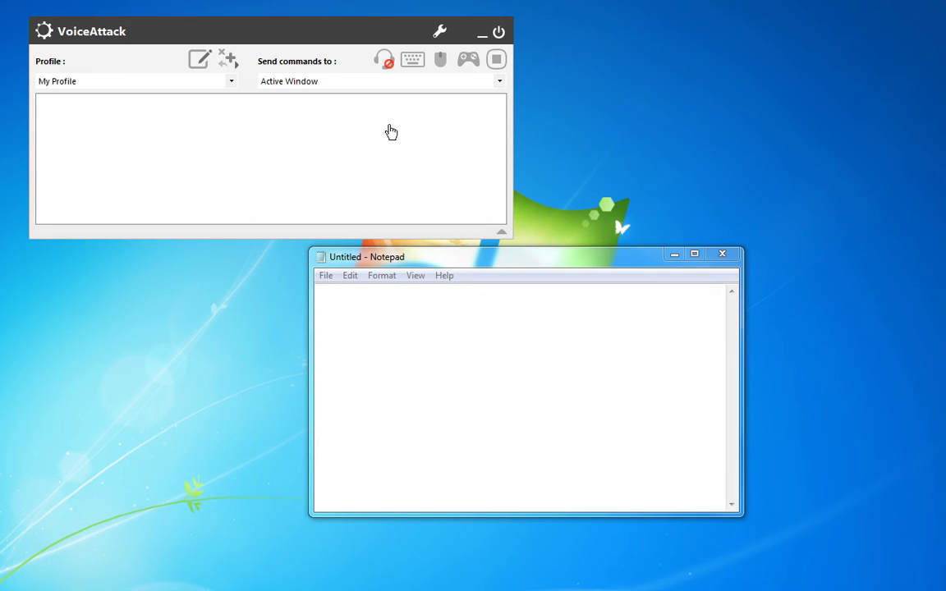
Say 'walk forward' while listening to type a w in Notepad, then suspend listening.
{"action": "left_click", "coordinate": [386, 65]}
{"action": "left_click", "coordinate": [384, 317]}
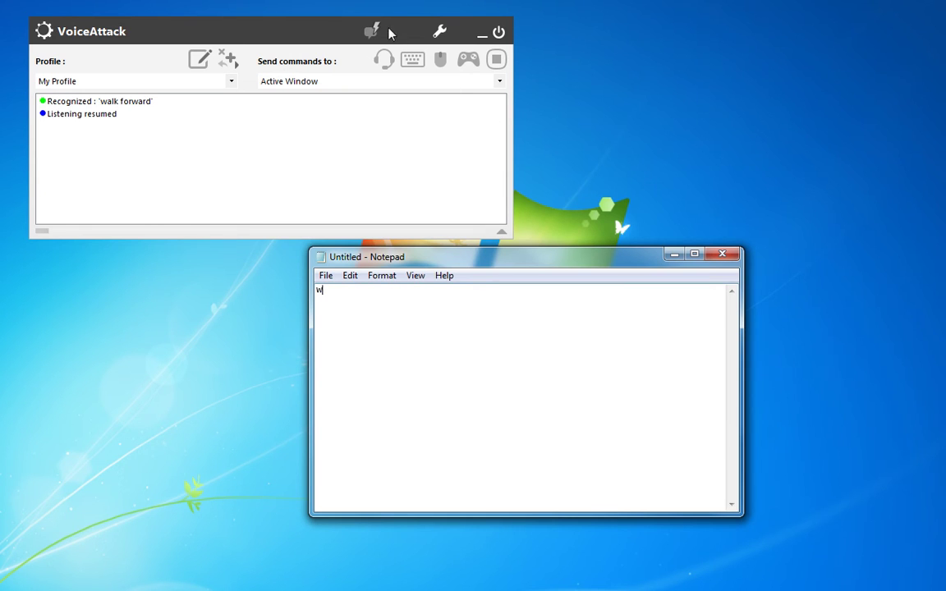
{"action": "left_click", "coordinate": [383, 61]}
{"action": "left_click", "coordinate": [138, 116]}
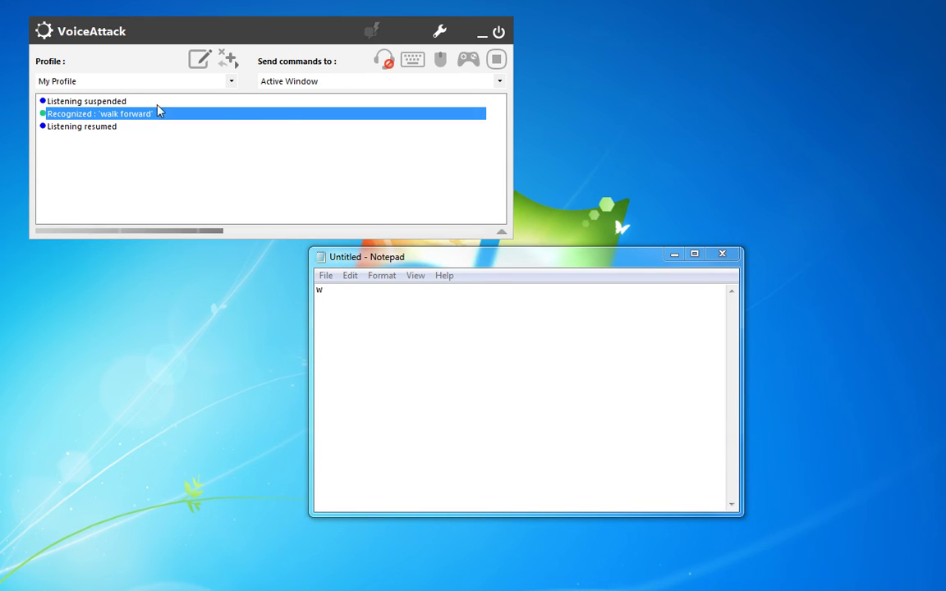
{"action": "left_click", "coordinate": [402, 299]}
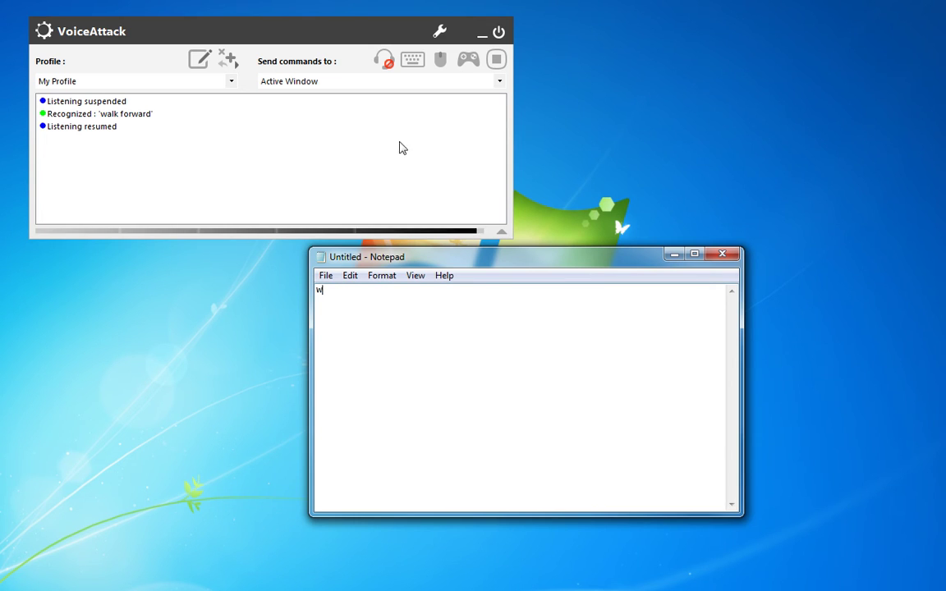
Add 'move forward' and 'forward' as alternate phrases for walk forward, save, and resume listening.
{"action": "left_click", "coordinate": [197, 66]}
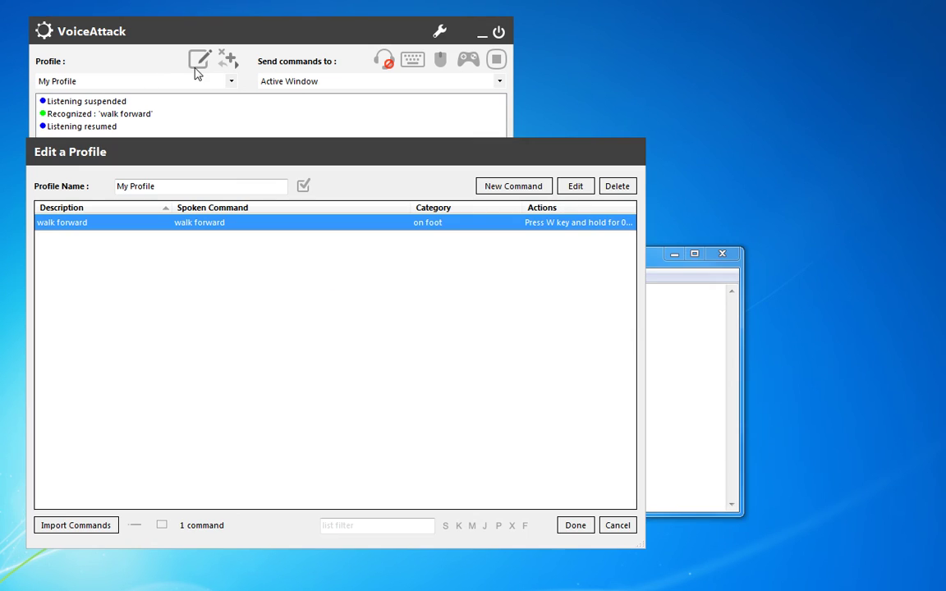
{"action": "double_click", "coordinate": [106, 222]}
{"action": "left_click", "coordinate": [354, 64]}
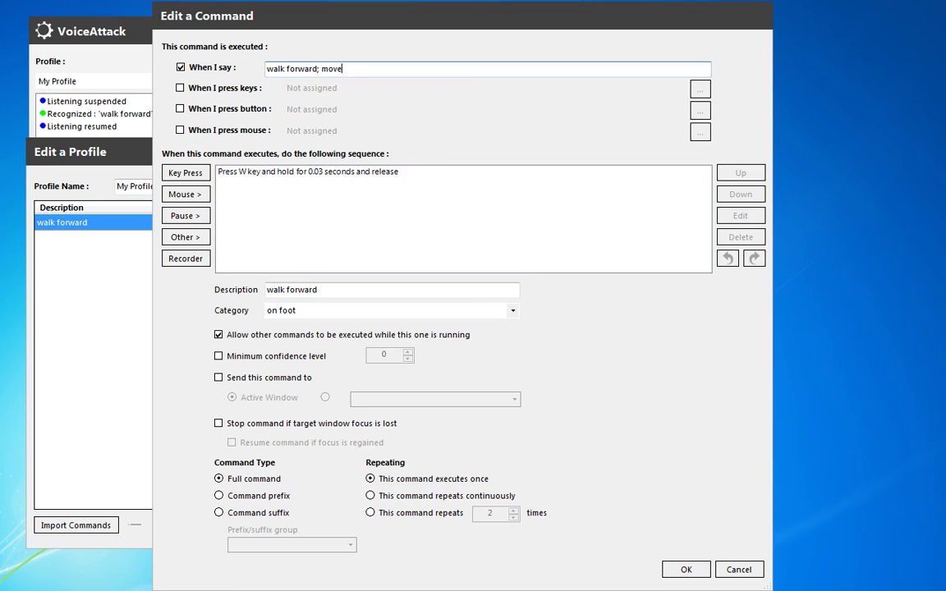
{"action": "type", "text": "; move forward;"}
{"action": "left_click", "coordinate": [387, 75]}
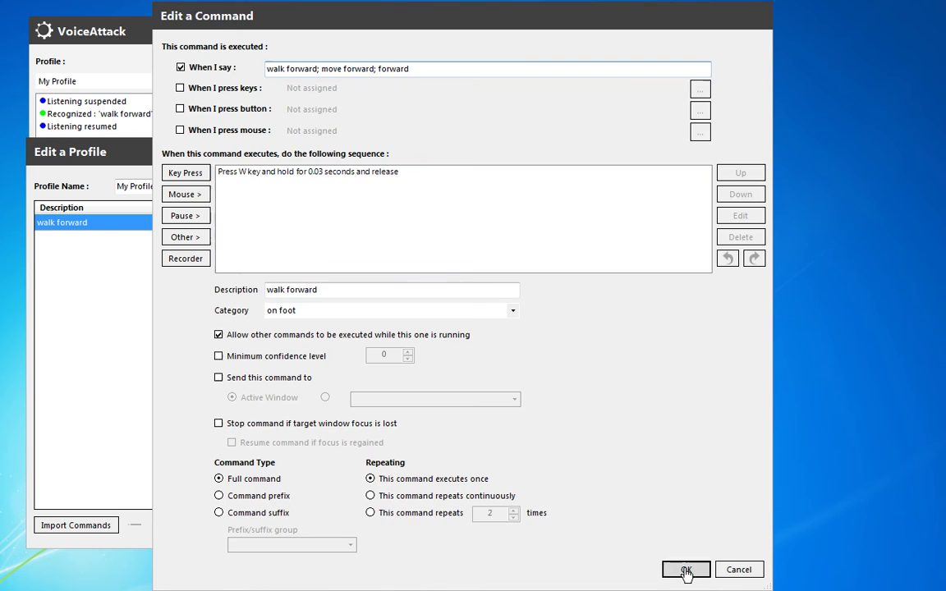
{"action": "left_click", "coordinate": [687, 572]}
{"action": "left_click", "coordinate": [566, 530]}
{"action": "left_click", "coordinate": [384, 60]}
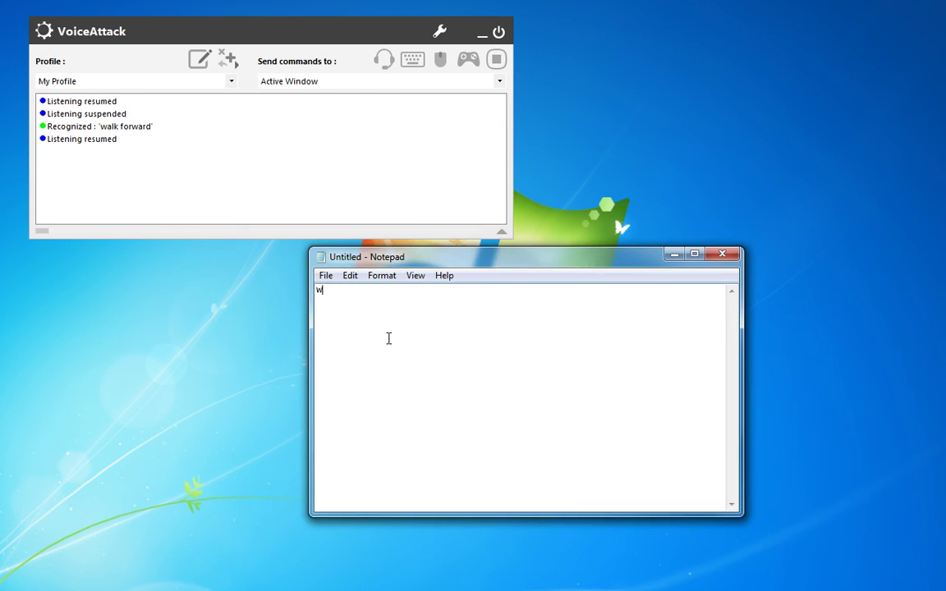
Type a w line in Notepad with each phrase, then stop listening and review the three log entries.
{"action": "key", "text": "Return"}
{"action": "key", "text": "Return"}
{"action": "key", "text": "Return"}
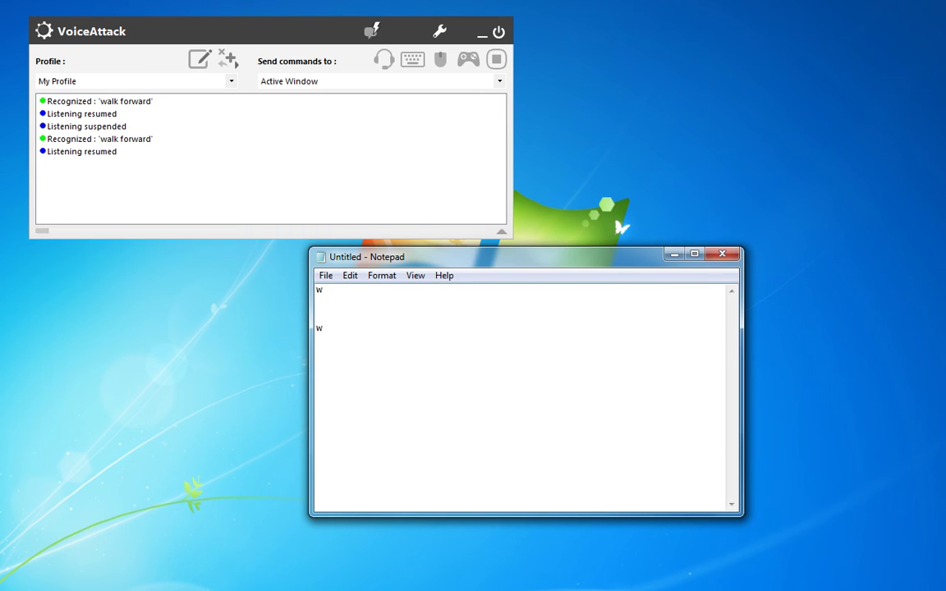
{"action": "type", "text": "w"}
{"action": "key", "text": "Return"}
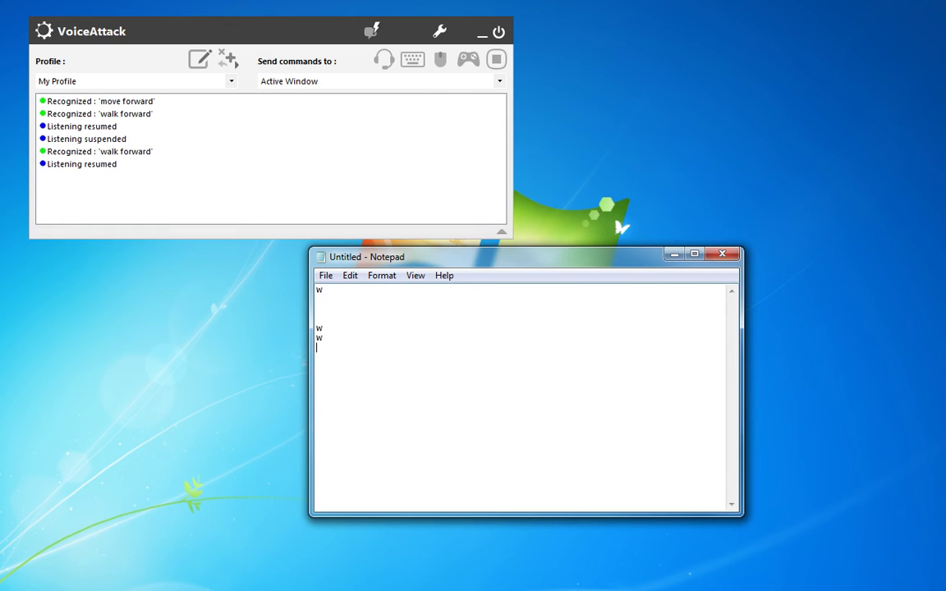
{"action": "type", "text": "w"}
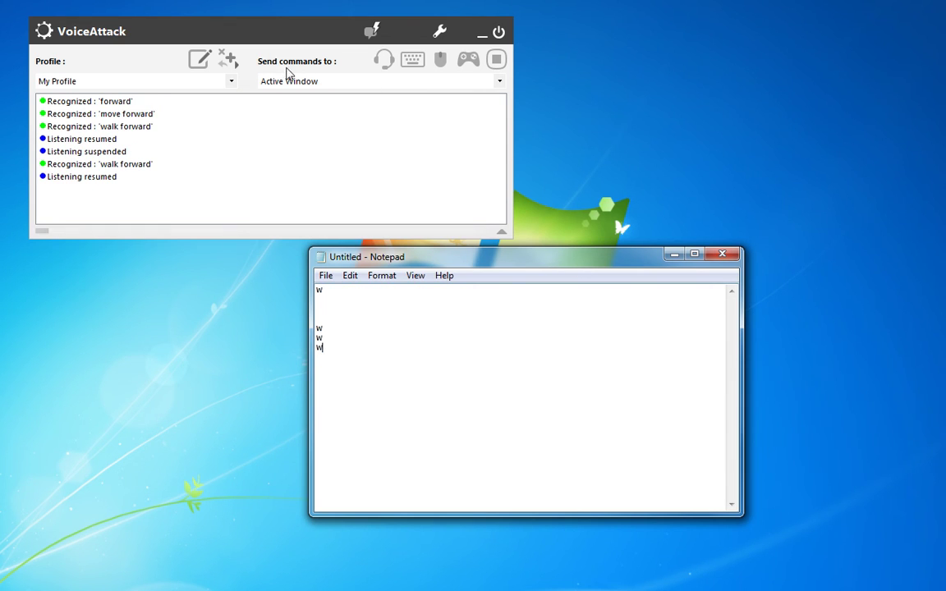
{"action": "left_click", "coordinate": [381, 62]}
{"action": "left_click", "coordinate": [137, 119]}
{"action": "left_click", "coordinate": [146, 139]}
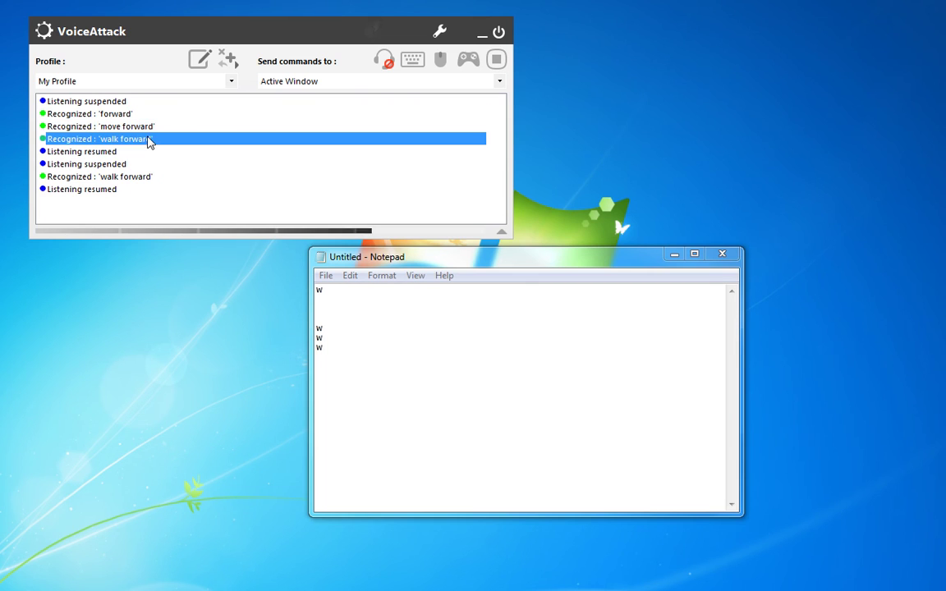
{"action": "left_click", "coordinate": [125, 126]}
{"action": "left_click", "coordinate": [125, 115]}
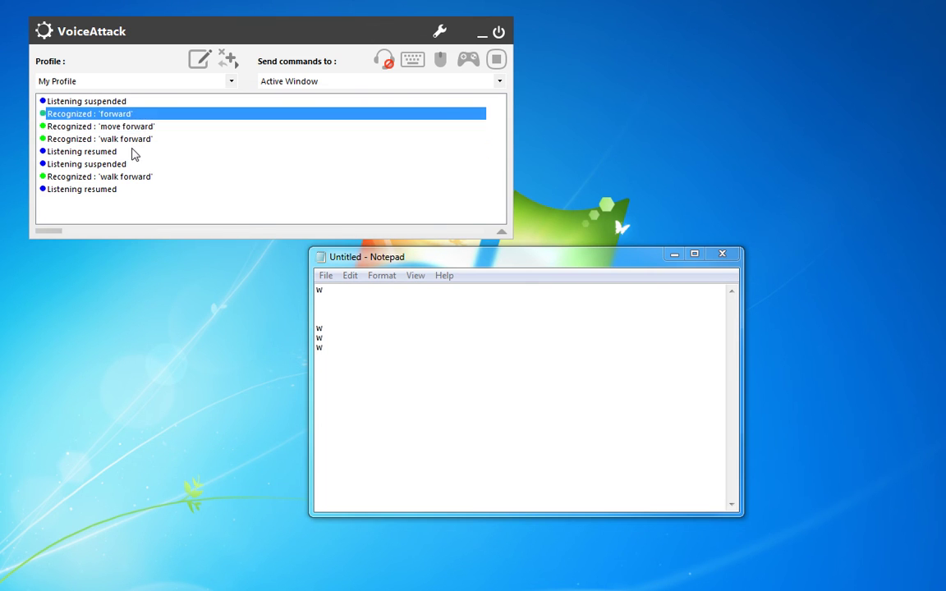